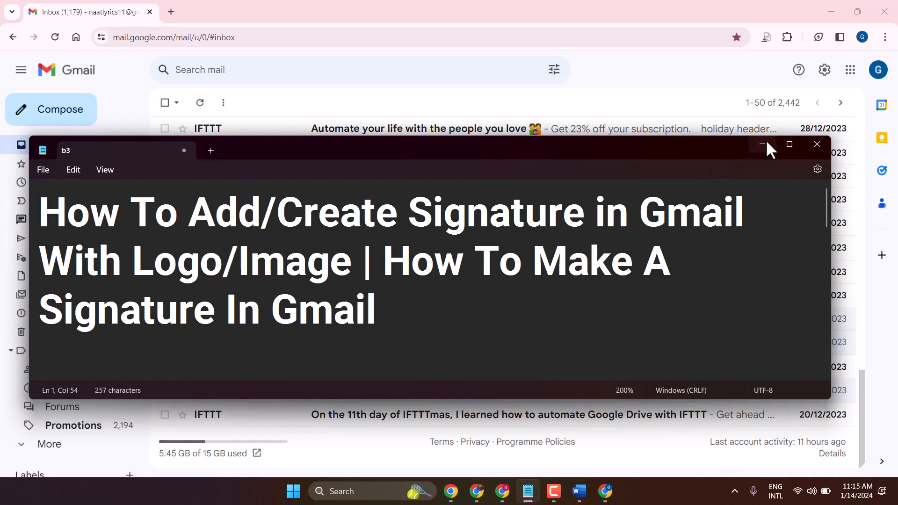
- Put the Notepad window away and open the full Gmail settings
left_click(763, 143)
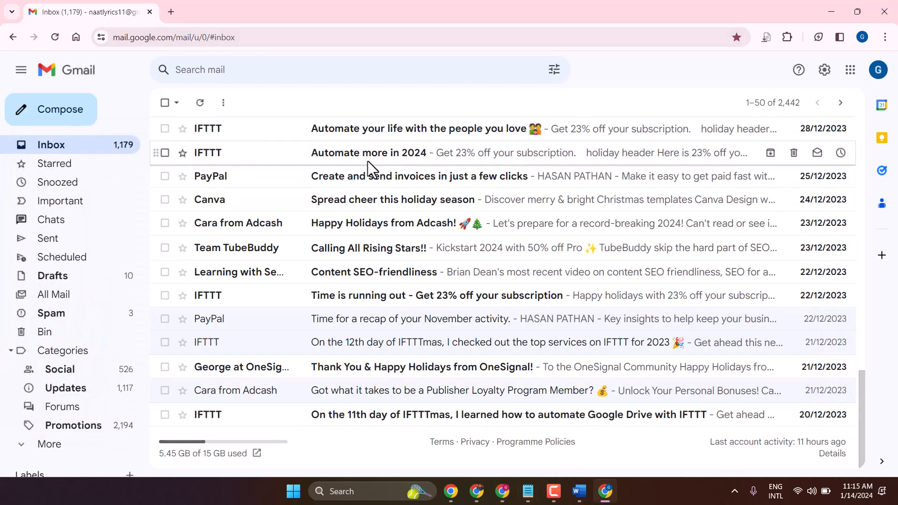
left_click(823, 70)
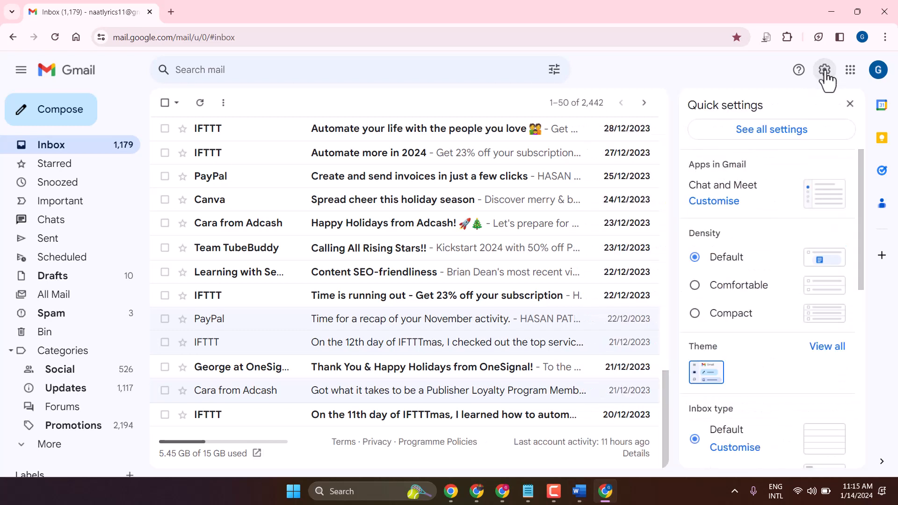
left_click(764, 134)
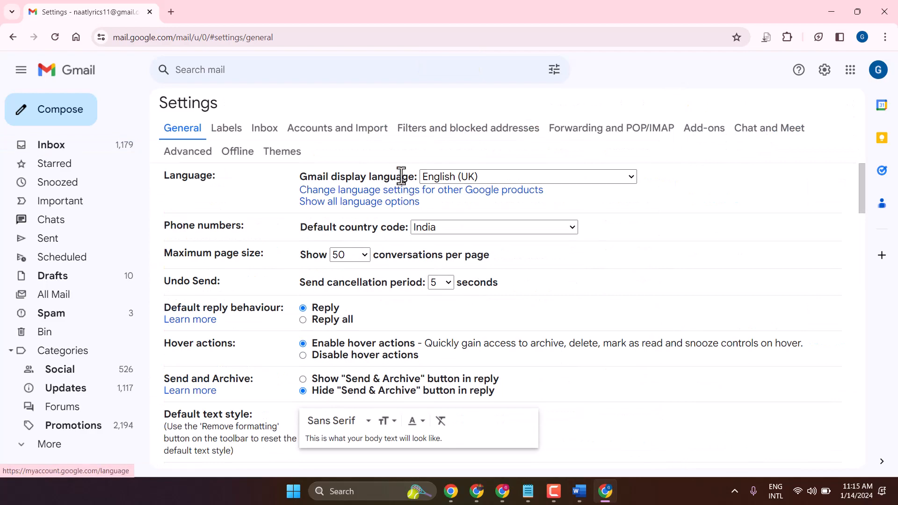
- Delete the existing "Jib Title" signature from the Signature section of the General settings
scroll(401, 176, "down", 10)
scroll(402, 183, "down", 3)
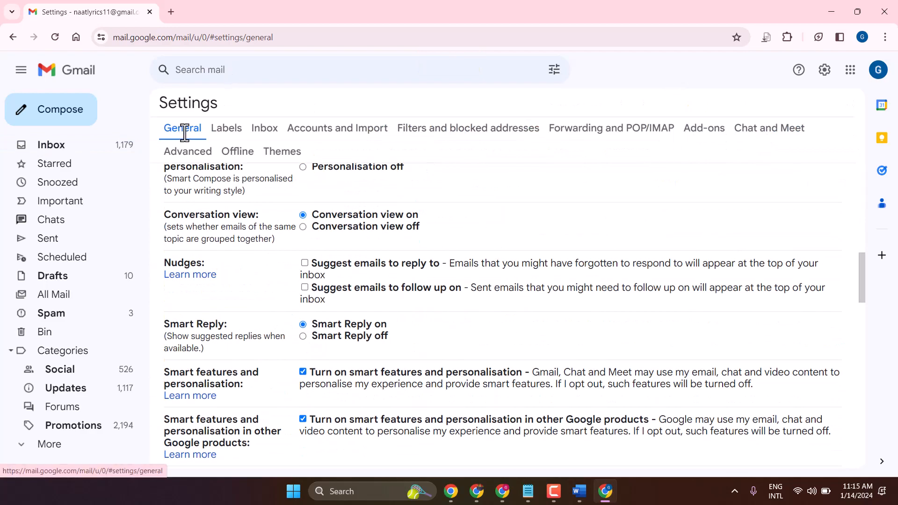
scroll(418, 190, "down", 10)
scroll(420, 197, "down", 6)
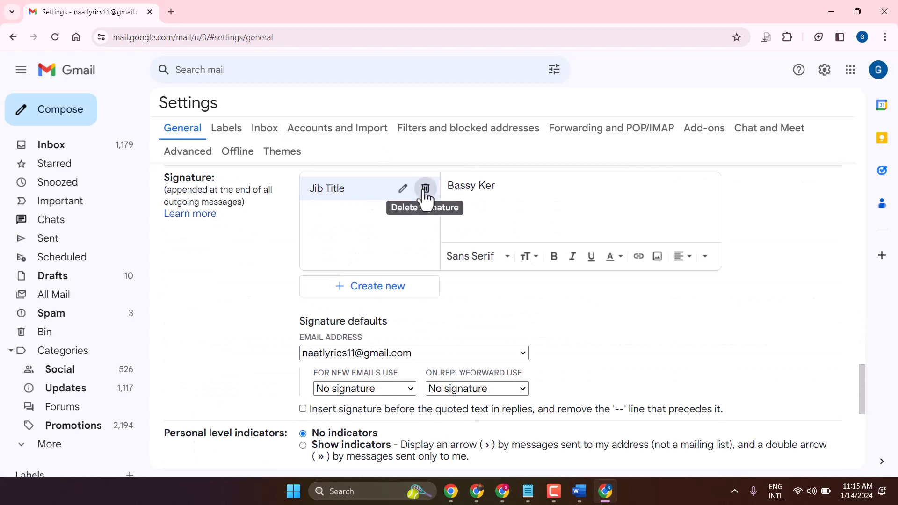
left_click(425, 190)
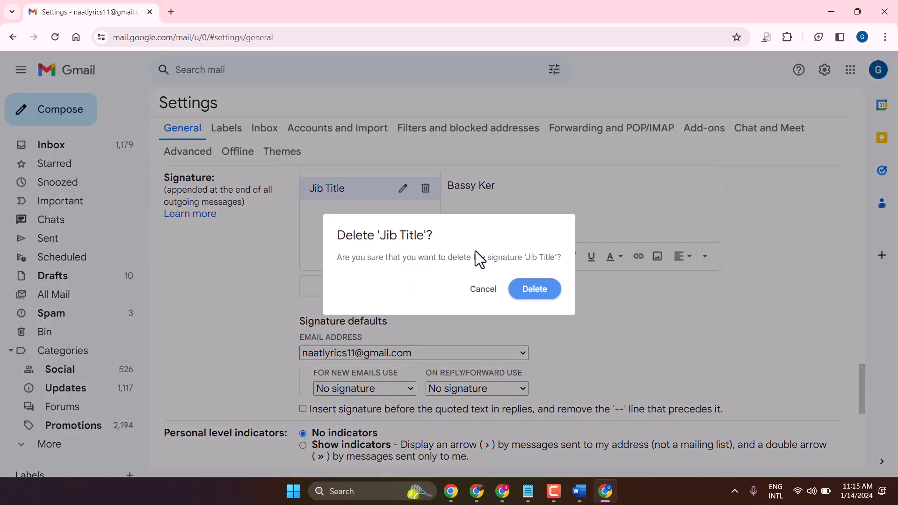
left_click(535, 289)
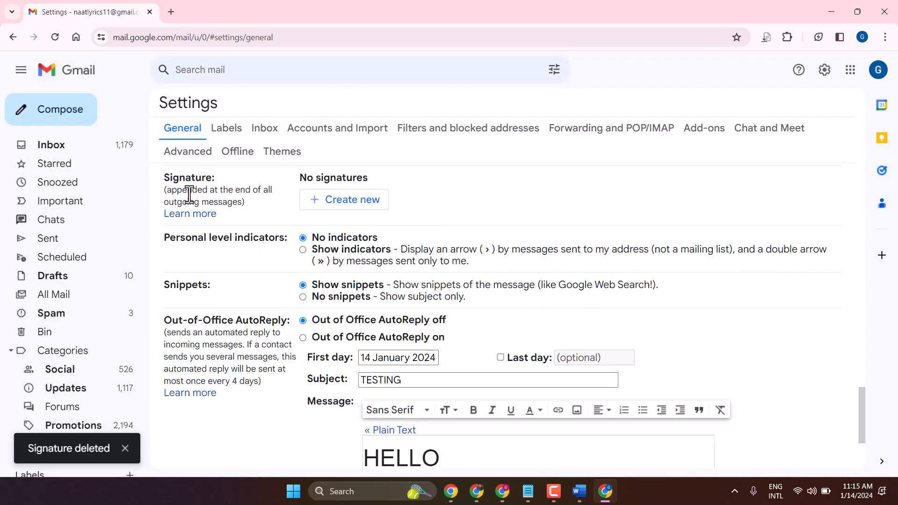
- Create a new signature named "Best"
left_click(341, 202)
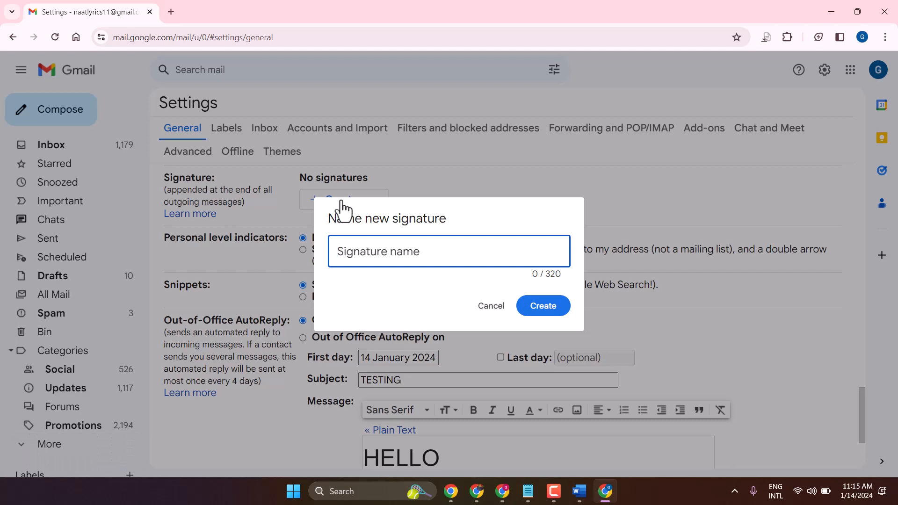
type("Best")
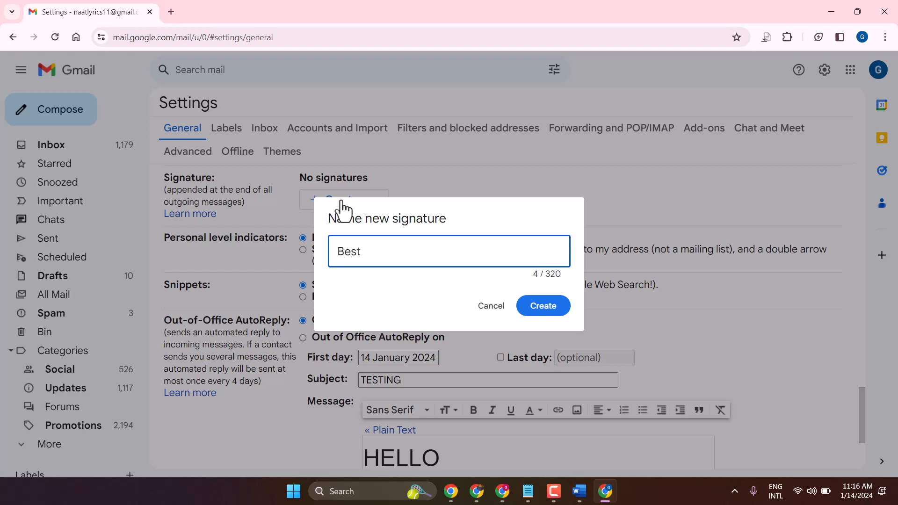
left_click(557, 307)
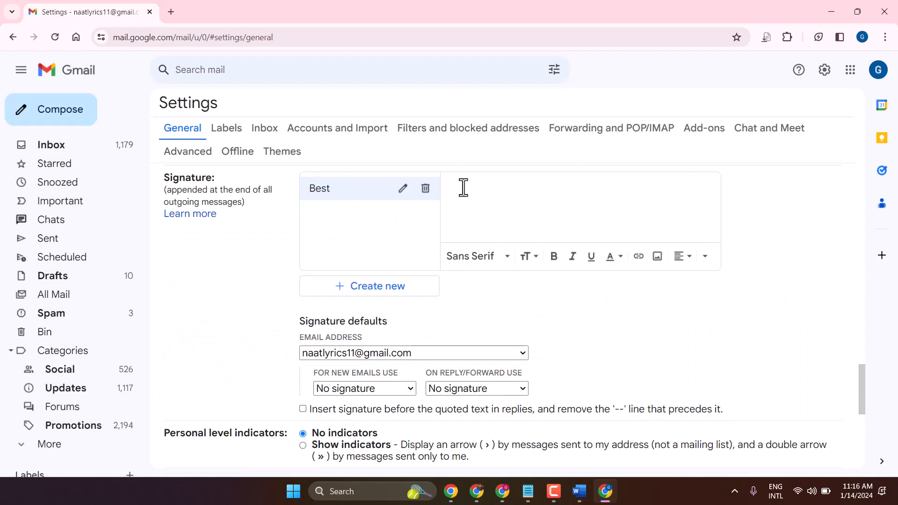
- Write "Best Regard" and the sender's full name as the first two lines of the signature text
left_click(464, 183)
type("Best Regard Nail")
key("BackSpace")
type("k")
key("BackSpace")
key("BackSpace")
key("BackSpace")
key("BackSpace")
key("BackSpace")
type("Mark Root")
- Add the lines "contact:", "Email:" and "Blog:" below the sender's name in the signature
key("Return")
type("contact:")
key("Return")
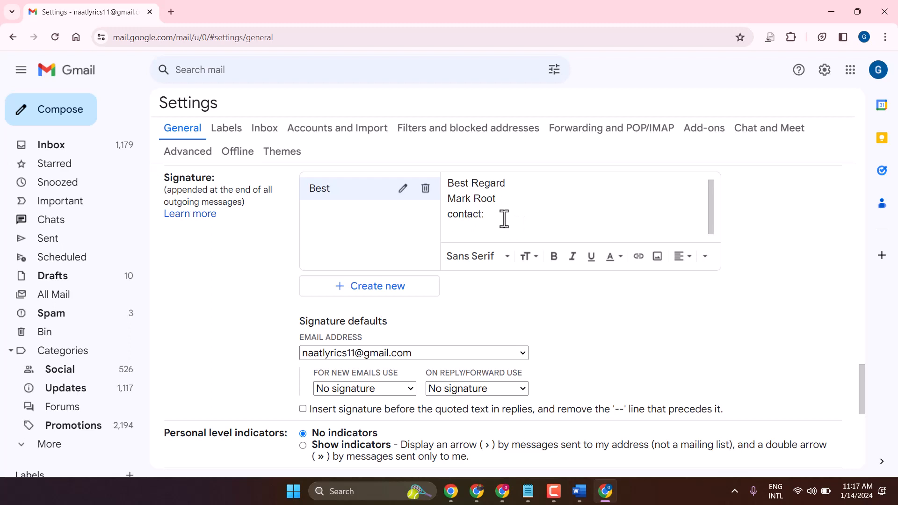
type("Email:")
key("Return")
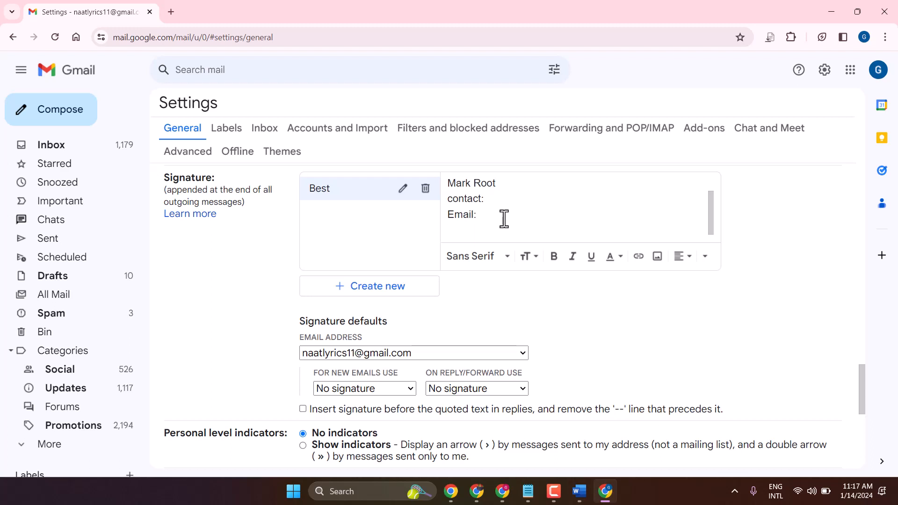
type("Blog:")
- Fill the contact, Email and Blog lines of the signature with the placeholder value 00000
left_click(495, 201)
type("00000")
left_click(486, 214)
type("00000")
left_click(477, 233)
type("0000")
- Make the "Best Regard" line bold and set its font to Wide
scroll(539, 226, "up", 6)
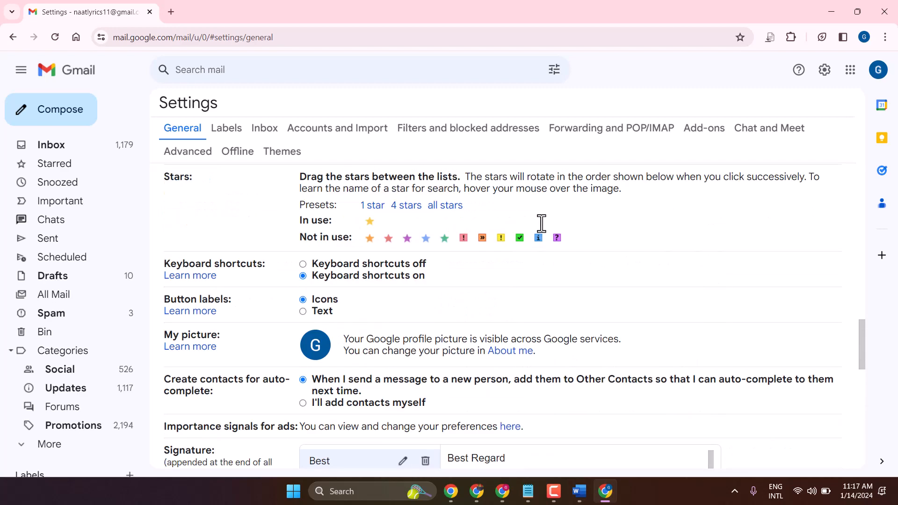
scroll(539, 227, "down", 3)
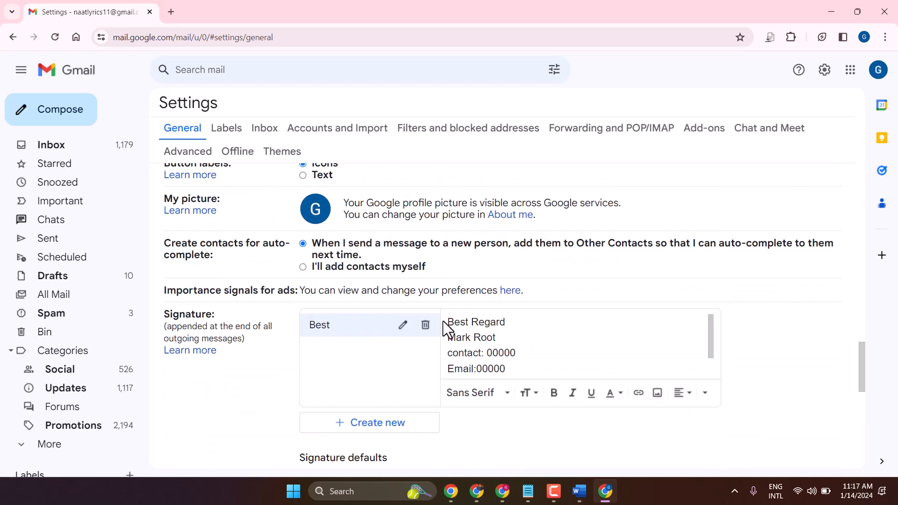
left_click_drag(509, 321, 445, 327)
left_click(554, 396)
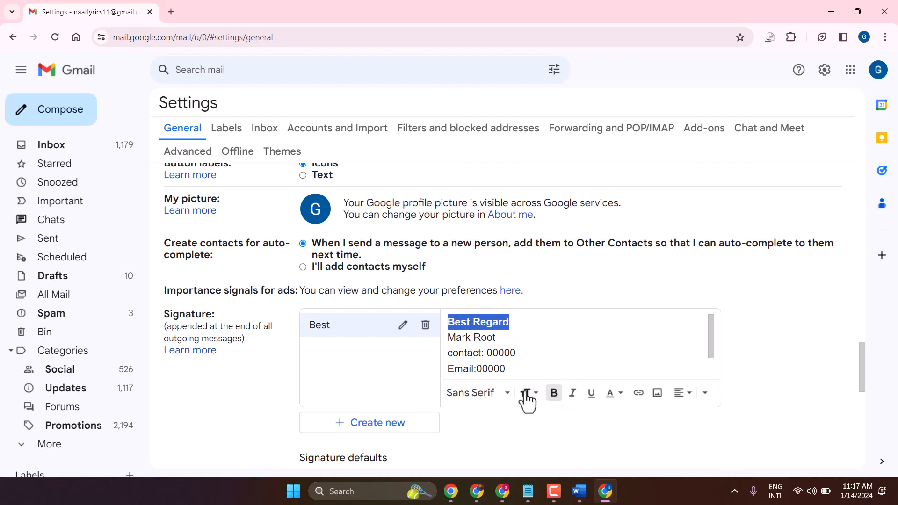
left_click(503, 401)
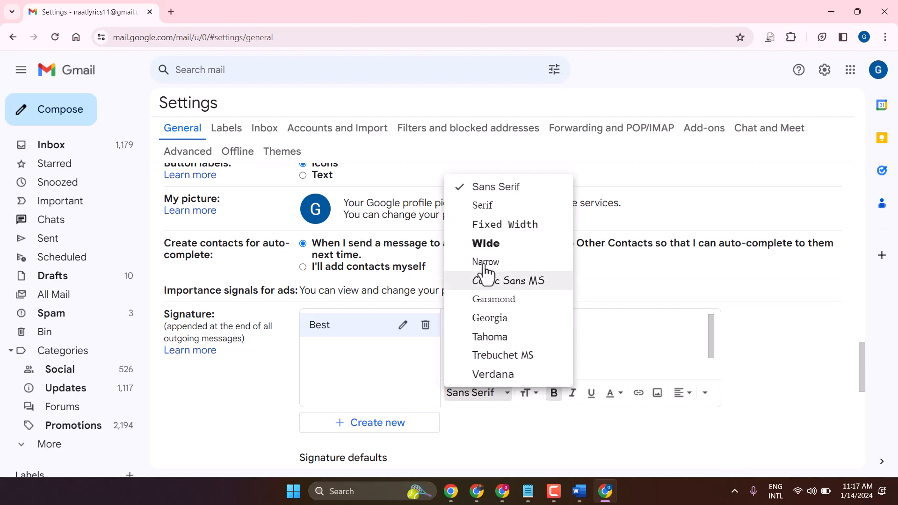
left_click(486, 244)
left_click(502, 353)
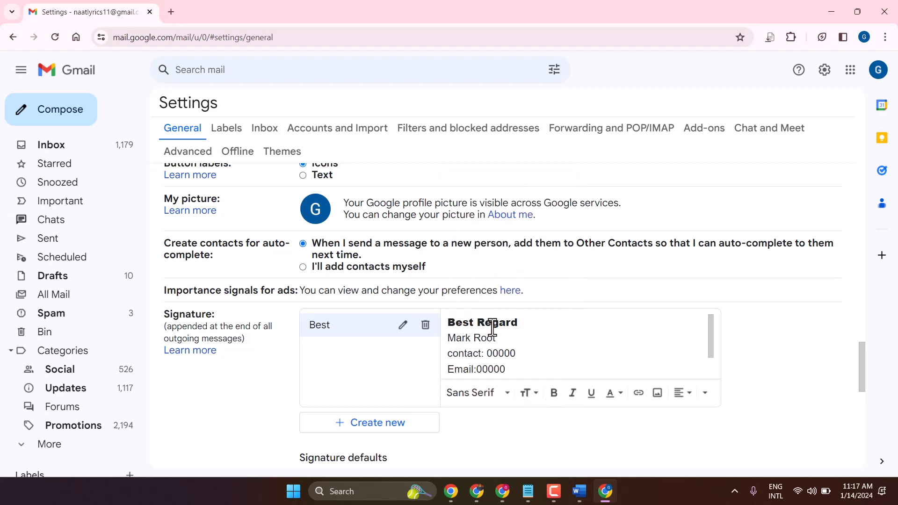
- Change the text colour of the "Best Regard" line to red
left_click_drag(520, 322, 447, 323)
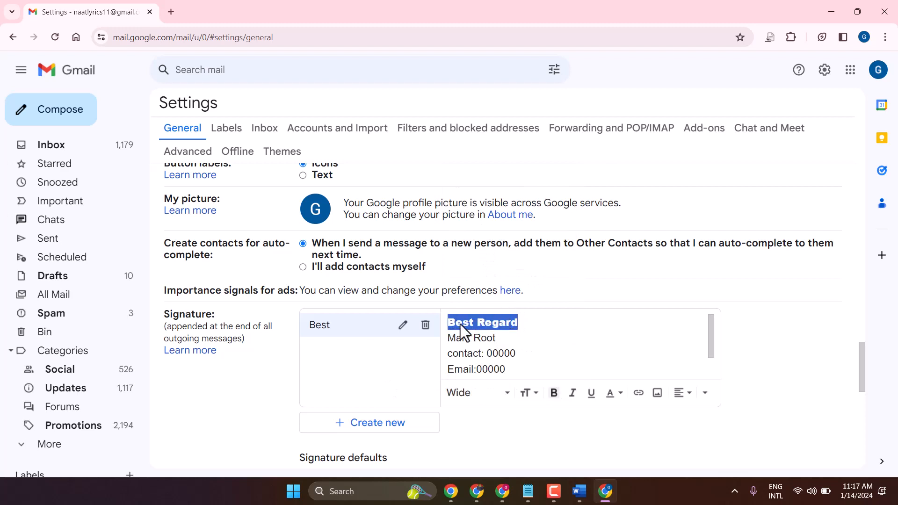
left_click(619, 395)
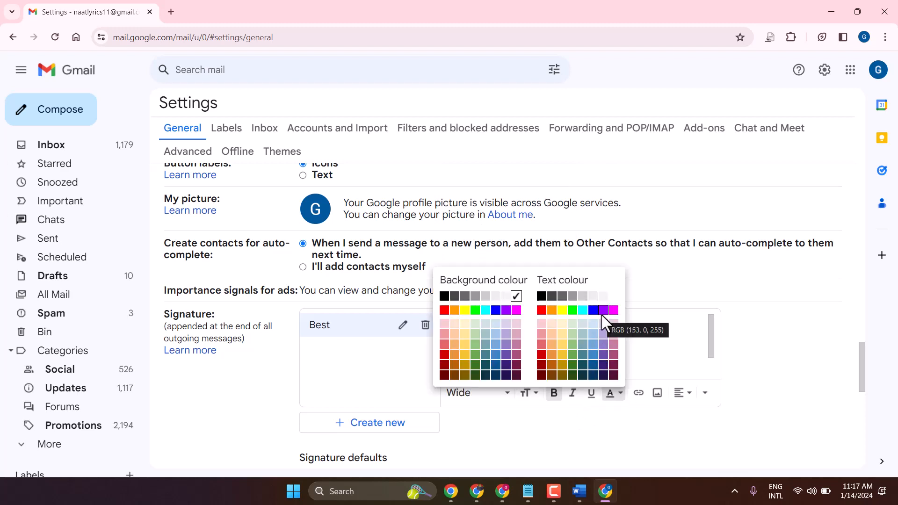
left_click(541, 310)
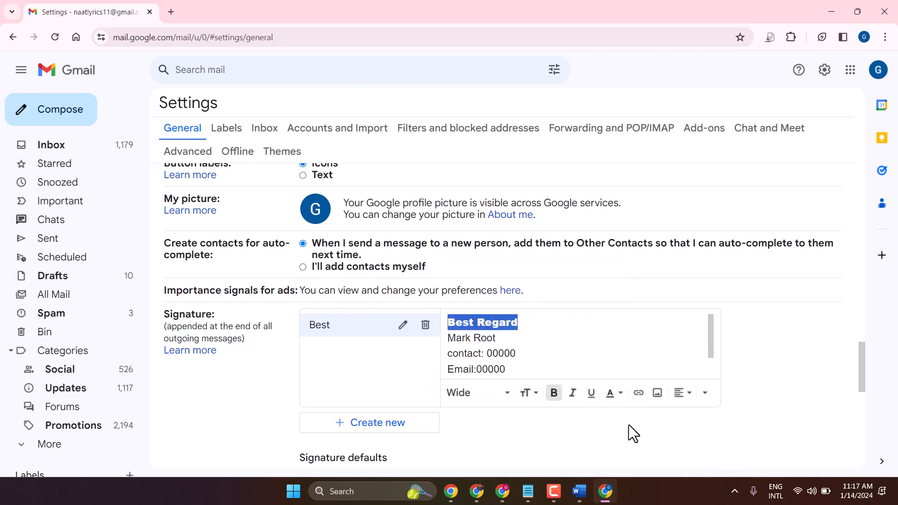
left_click(539, 358)
- Insert the image ToThePoint.png from My Drive on a new line below the Blog line
scroll(593, 330, "down", 1)
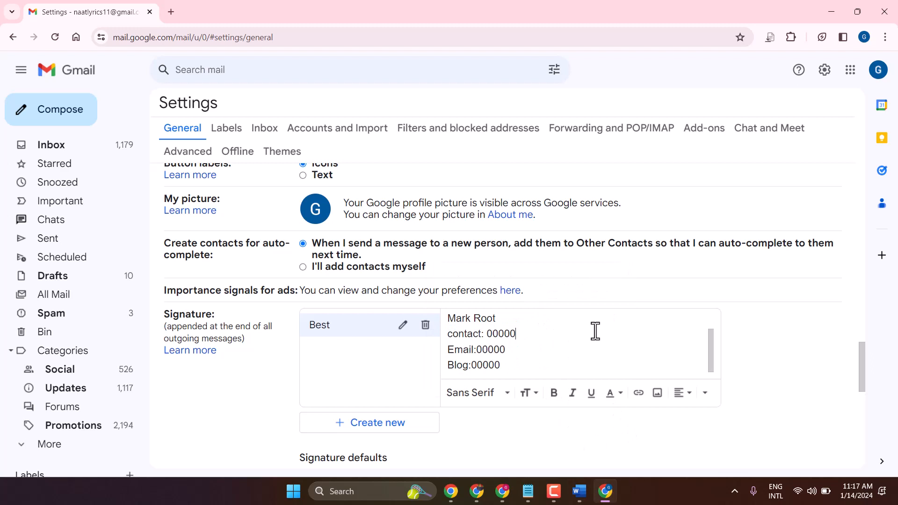
left_click(519, 365)
key("Return")
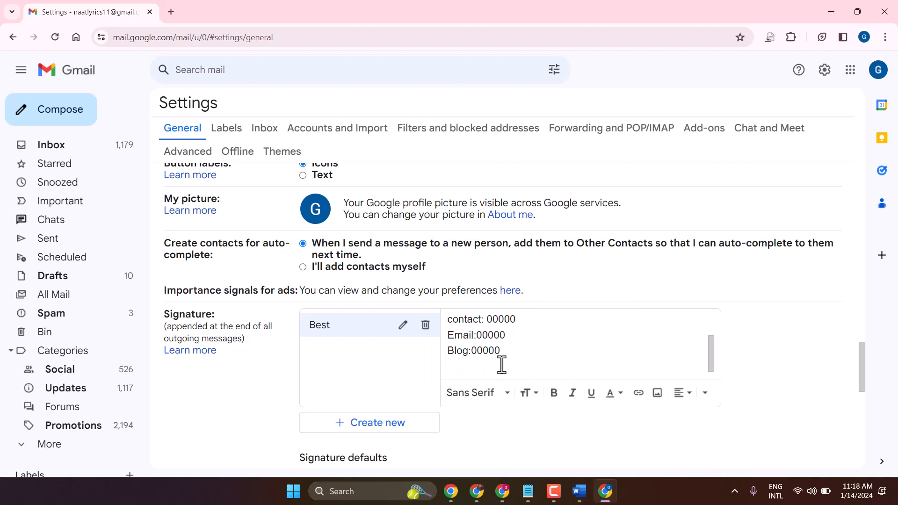
left_click(657, 394)
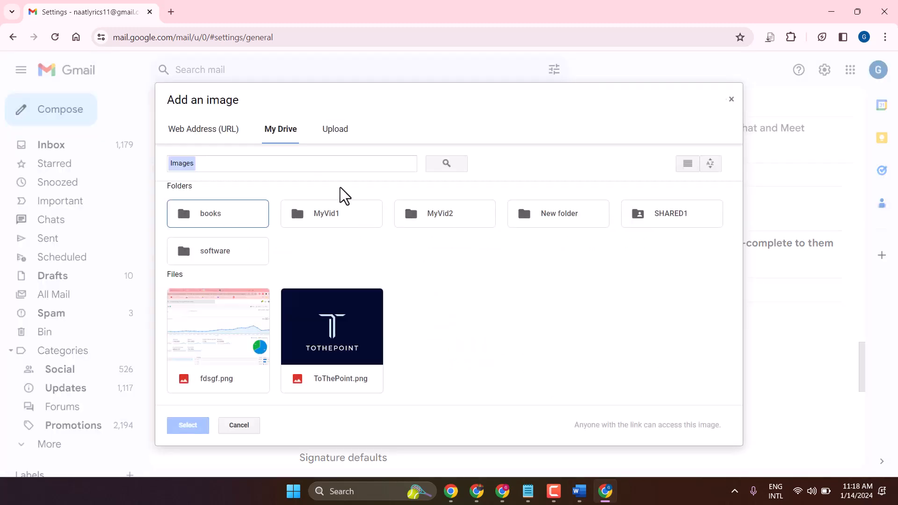
left_click(332, 325)
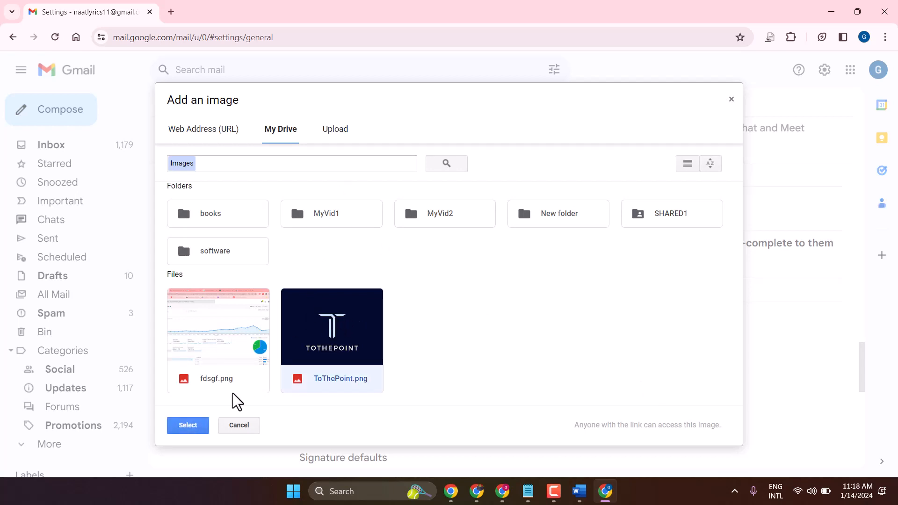
left_click(184, 426)
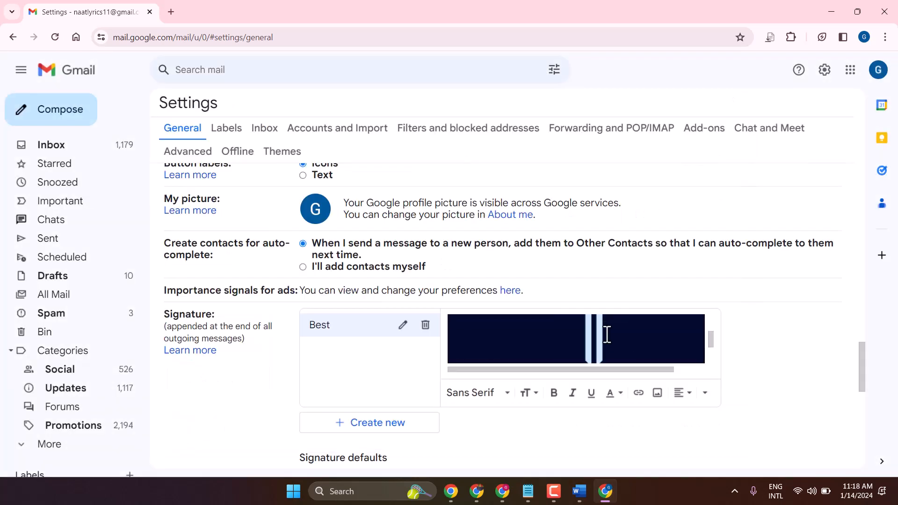
- Resize the logo image in the signature to Small
scroll(605, 329, "down", 1)
scroll(603, 329, "up", 3)
scroll(602, 329, "down", 2)
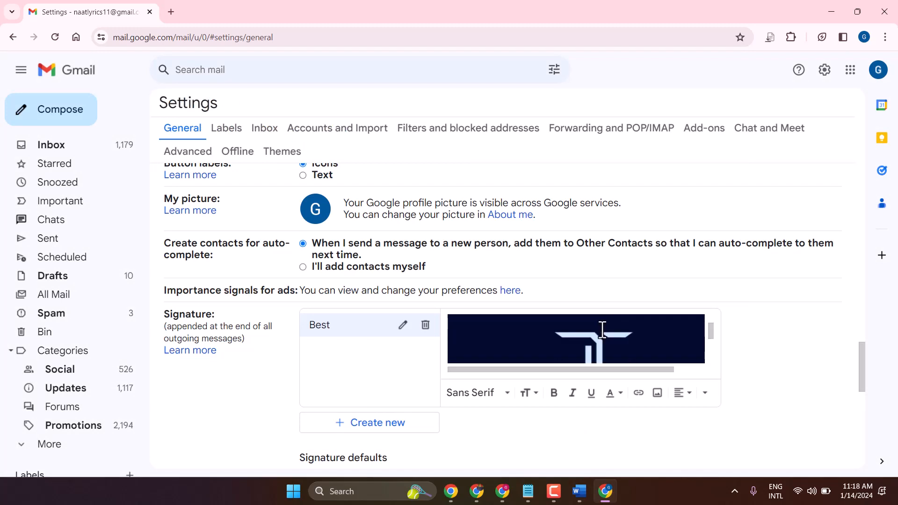
right_click(562, 335)
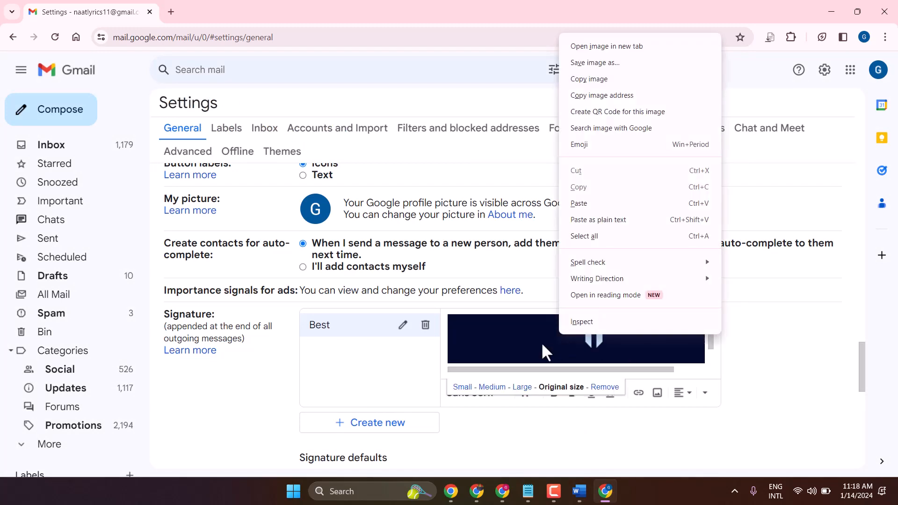
left_click(543, 343)
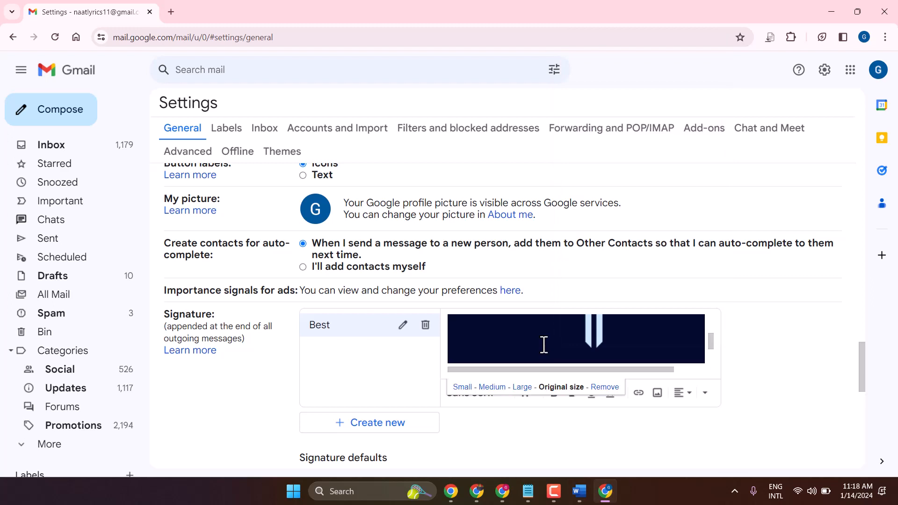
left_click(462, 388)
scroll(596, 353, "down", 2)
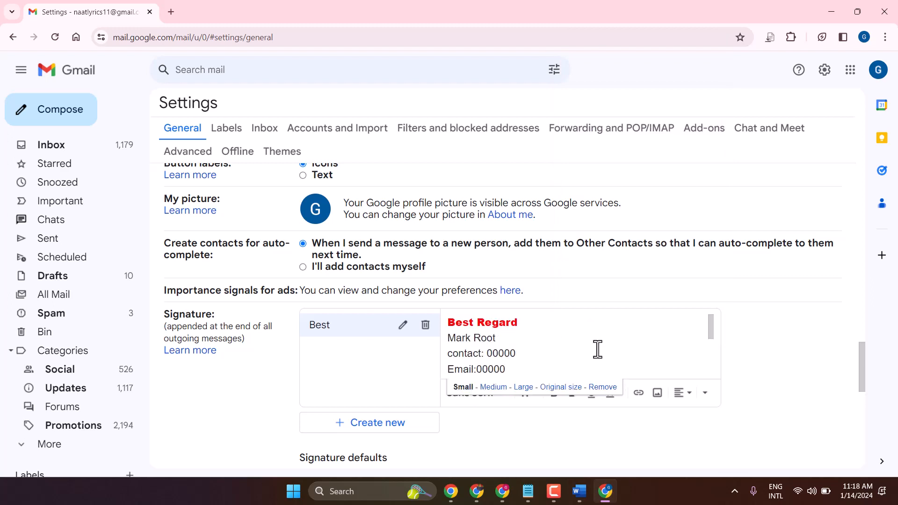
- Enable inserting the signature before the quoted text in replies and removing the preceding "--" line
scroll(597, 353, "up", 2)
scroll(597, 353, "up", 3)
scroll(507, 367, "down", 3)
scroll(507, 367, "up", 3)
scroll(506, 367, "down", 3)
scroll(475, 428, "down", 3)
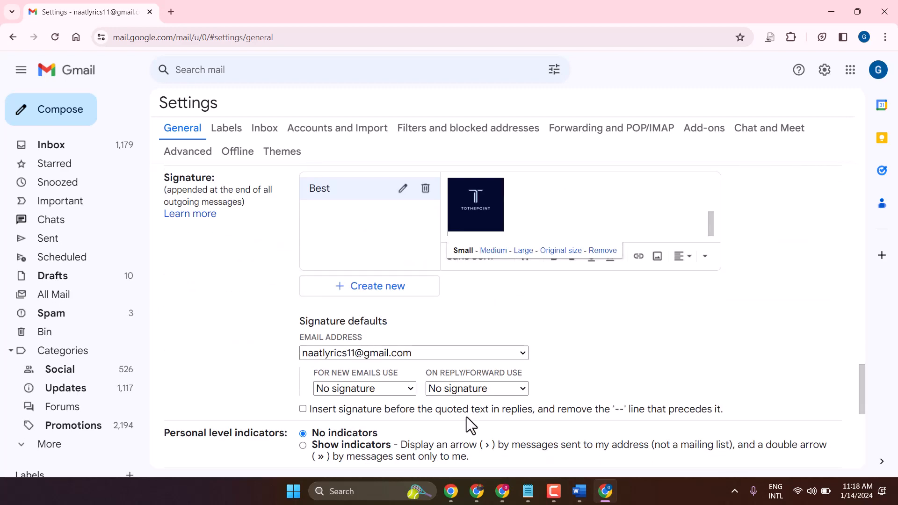
left_click(303, 409)
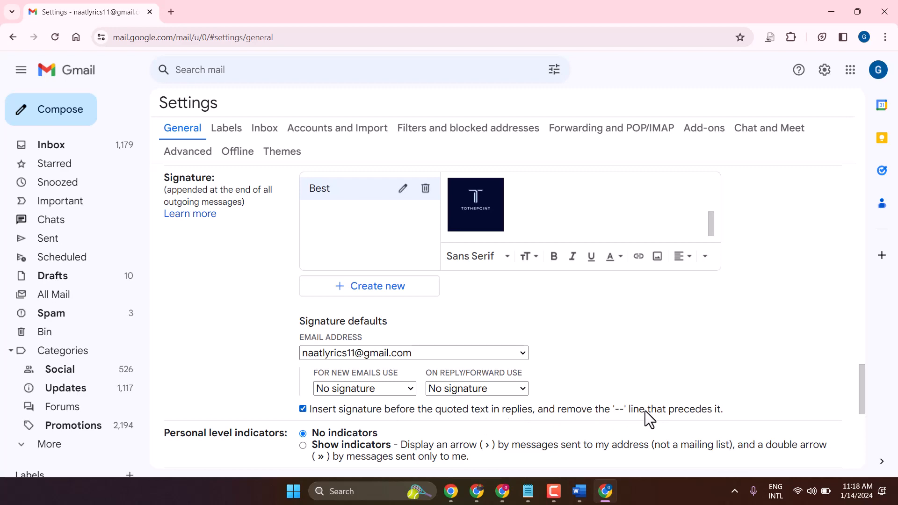
scroll(691, 304, "up", 3)
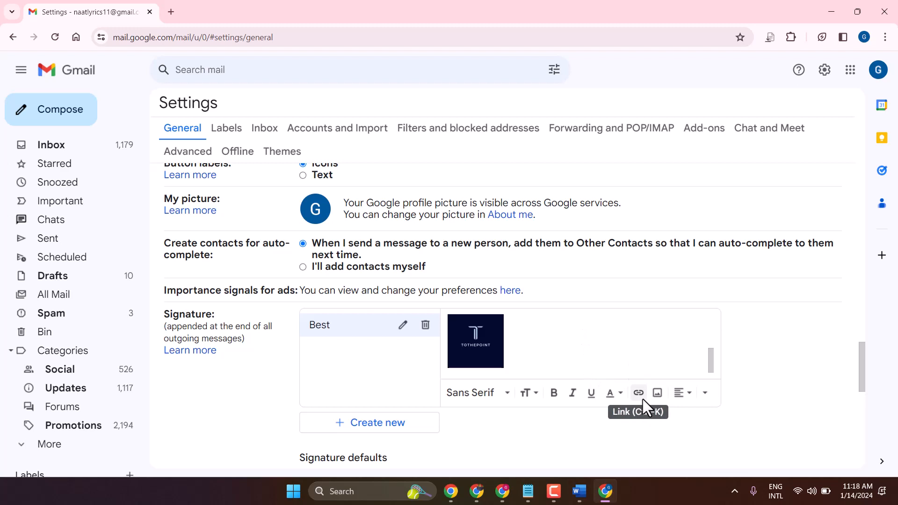
left_click(685, 394)
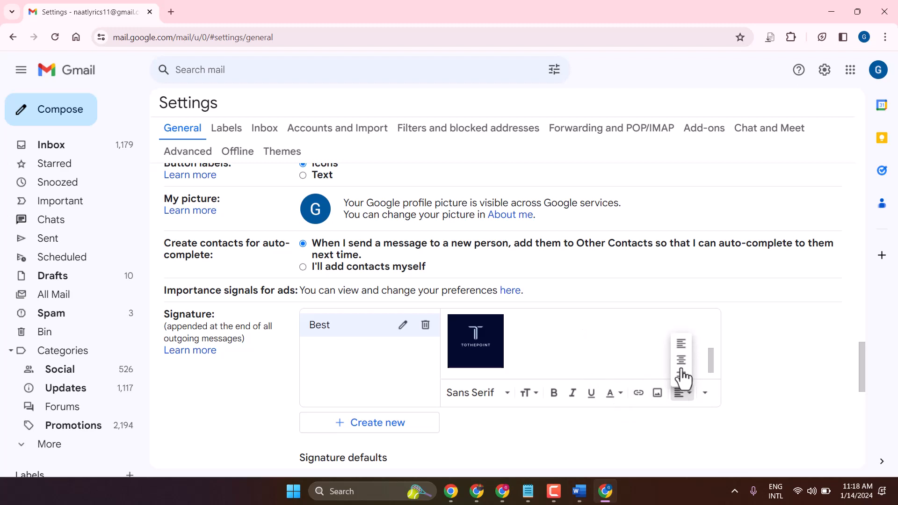
left_click(705, 394)
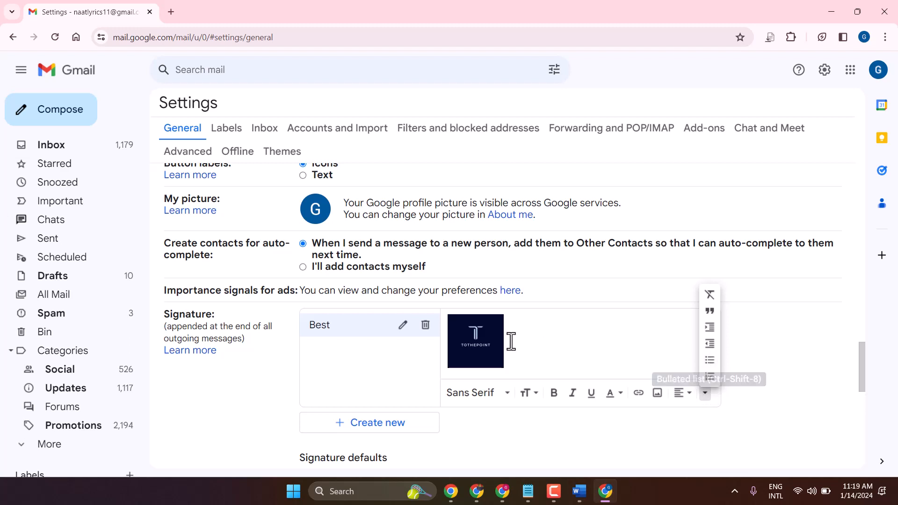
key("ctrl+z")
key("ctrl+y")
key("ctrl+z")
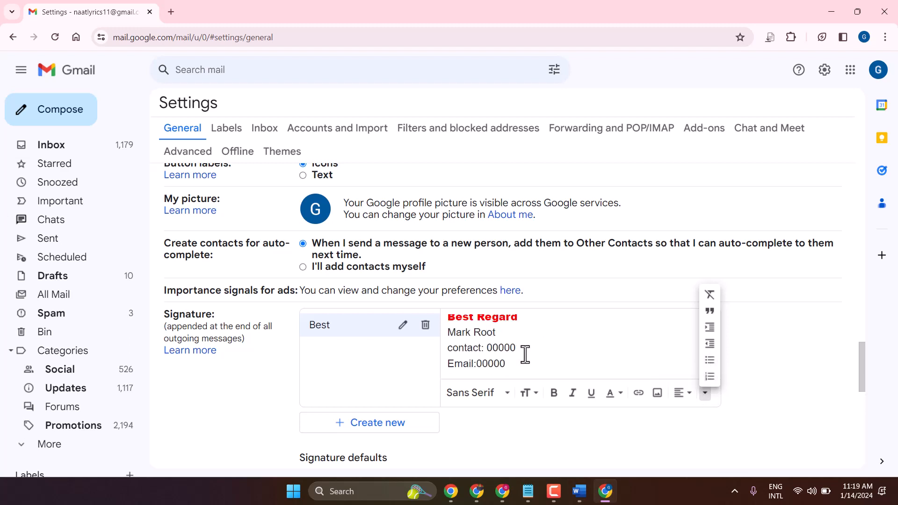
- Format the contact and Email lines of the signature as a bulleted list
left_click_drag(508, 373, 448, 348)
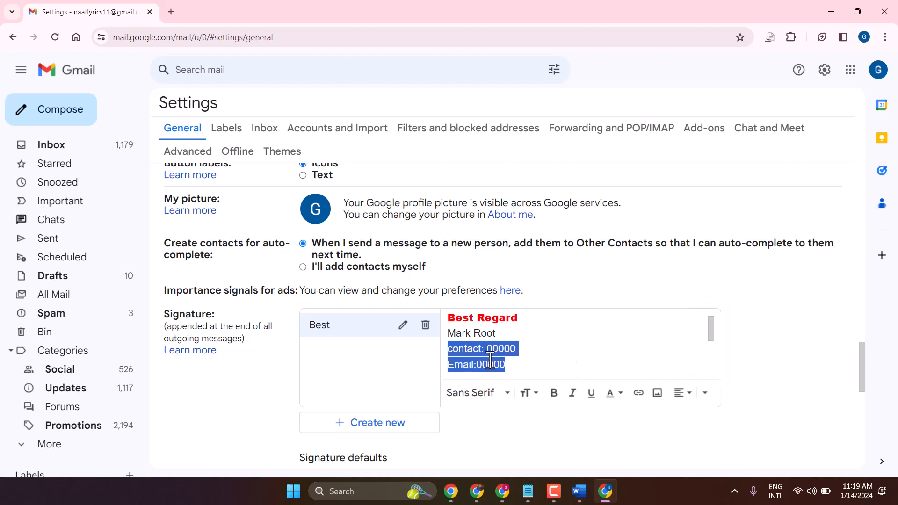
key("ctrl+y")
left_click(705, 394)
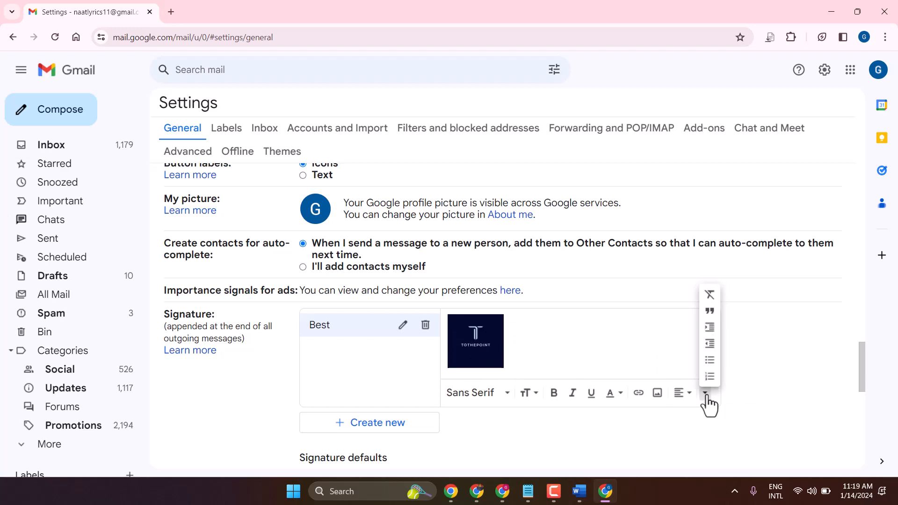
left_click(710, 360)
scroll(561, 351, "up", 3)
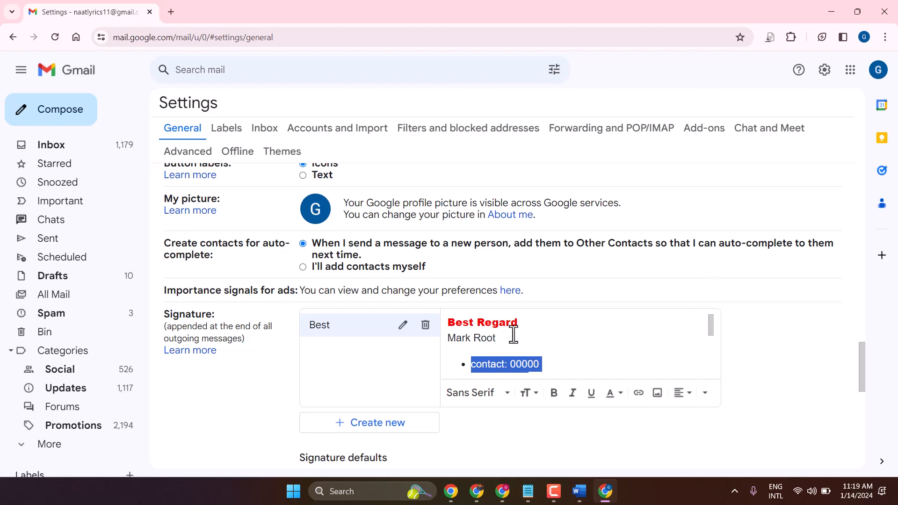
left_click(537, 334)
- Set the Best signature as the default for both new emails and replies or forwards
scroll(577, 334, "down", 5)
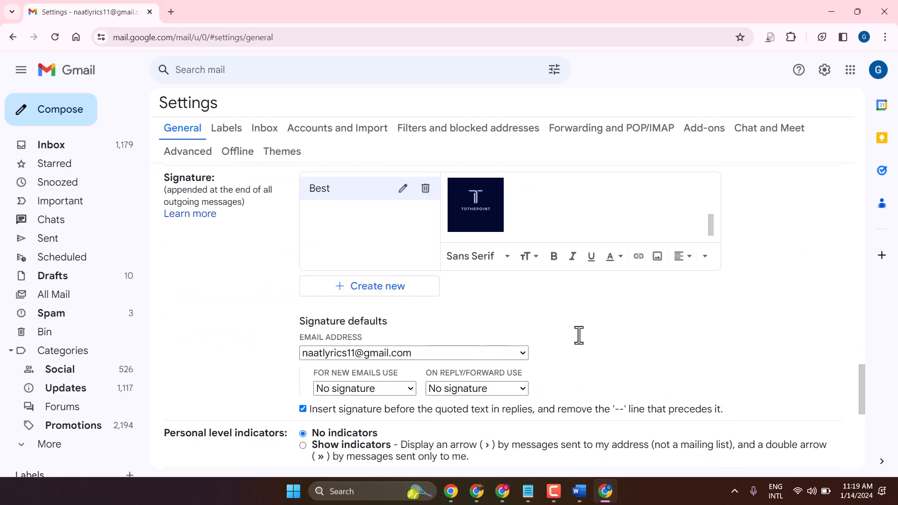
scroll(578, 334, "down", 1)
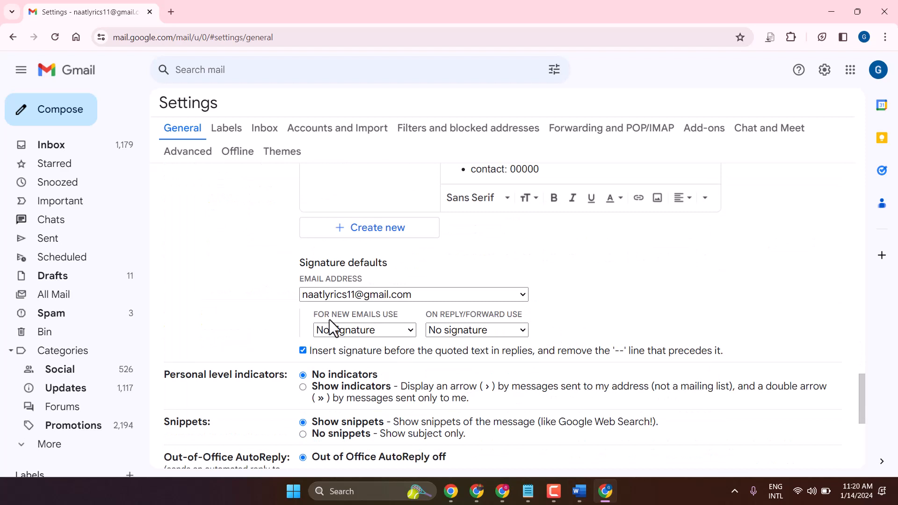
left_click(390, 330)
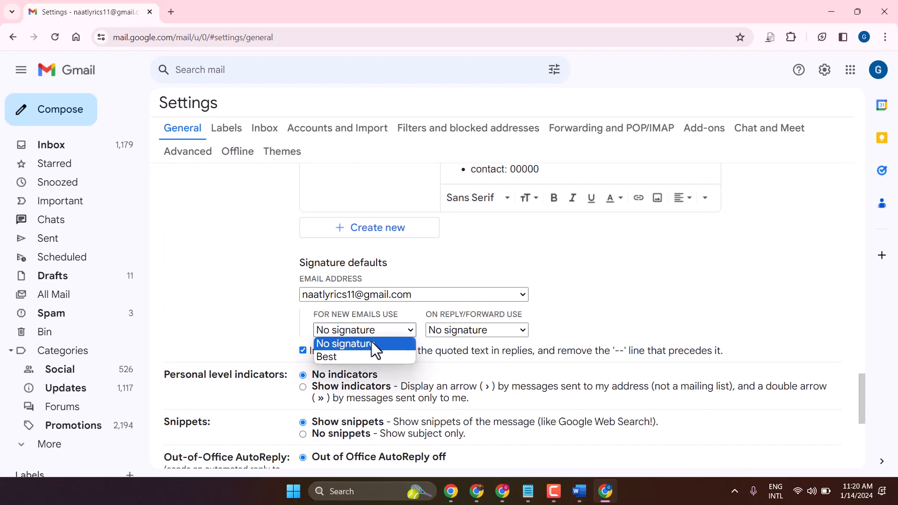
left_click(325, 357)
left_click(488, 329)
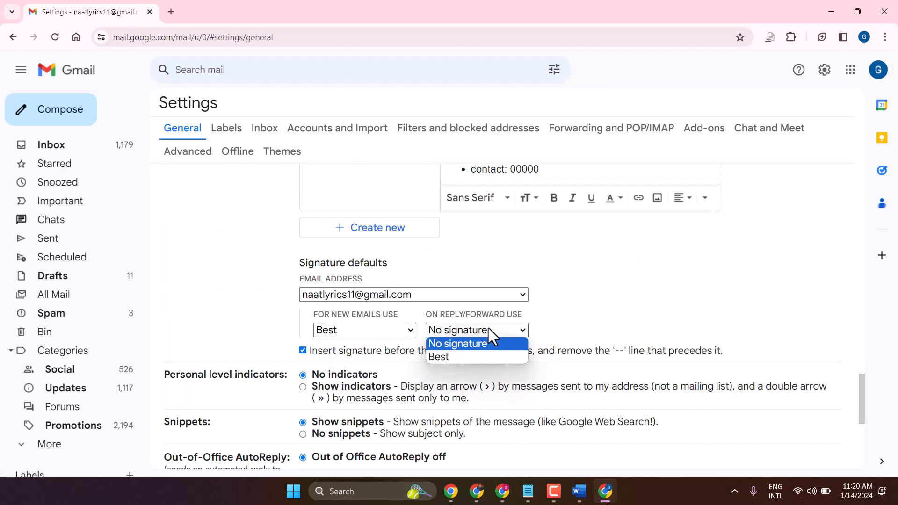
left_click(453, 358)
- Save the changes to the General settings
scroll(267, 327, "down", 1)
scroll(267, 326, "down", 5)
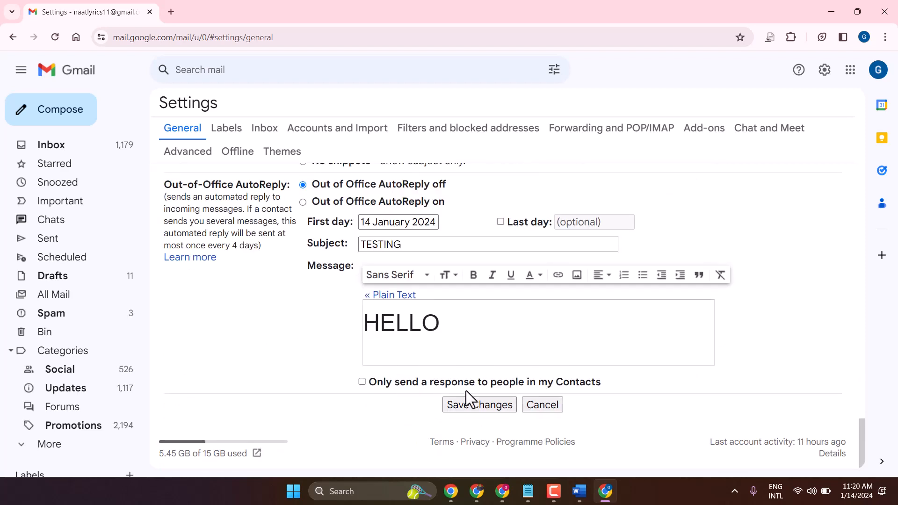
left_click(477, 408)
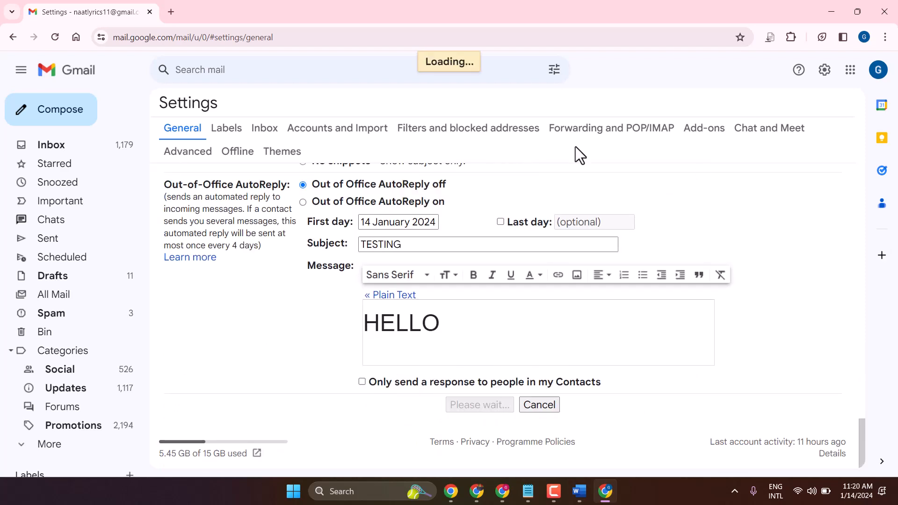
scroll(355, 283, "up", 10)
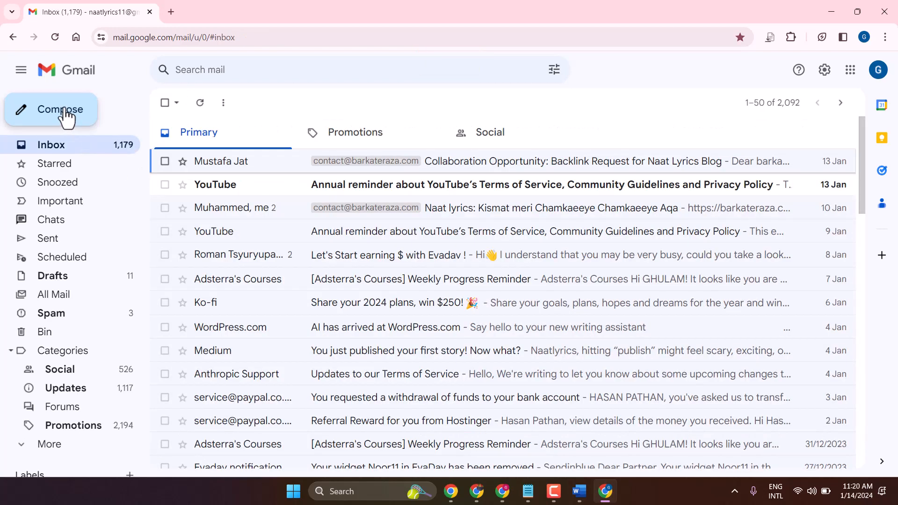
- Compose a new message, select its signature text and choose Best as the message's signature
left_click(64, 113)
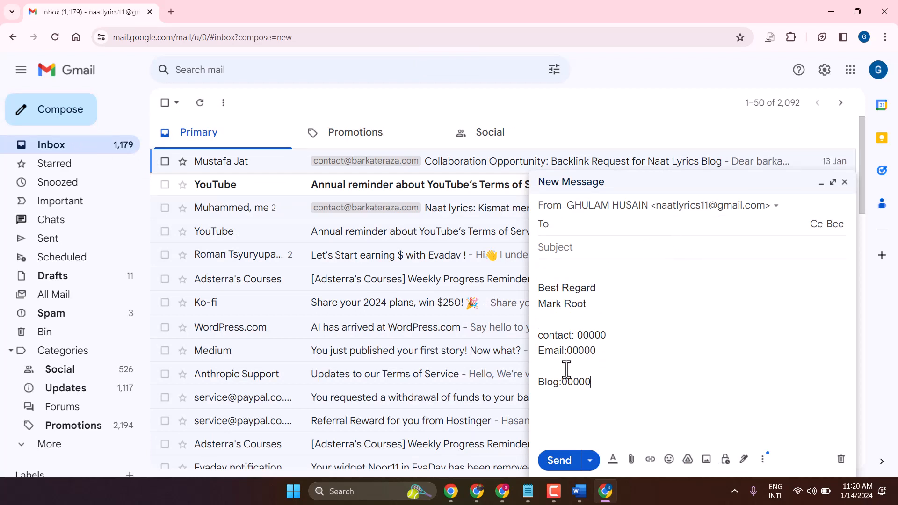
left_click_drag(565, 371, 532, 271)
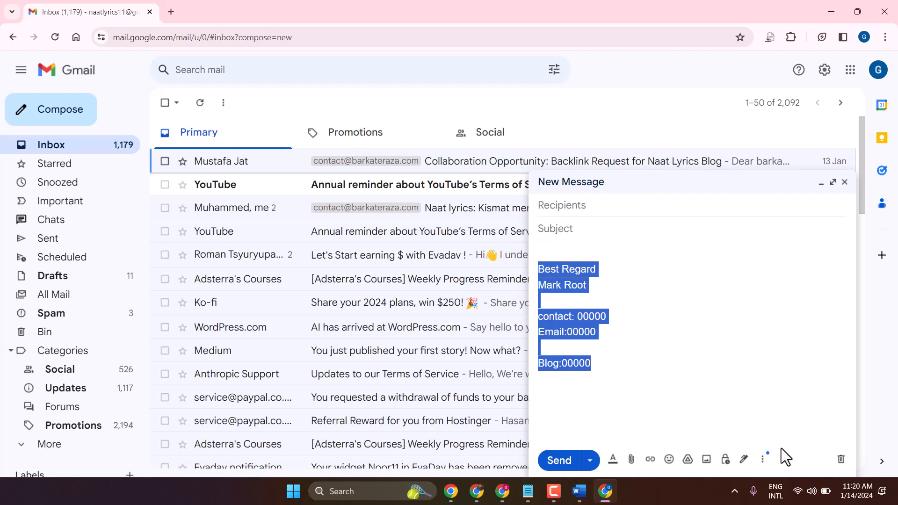
left_click(743, 459)
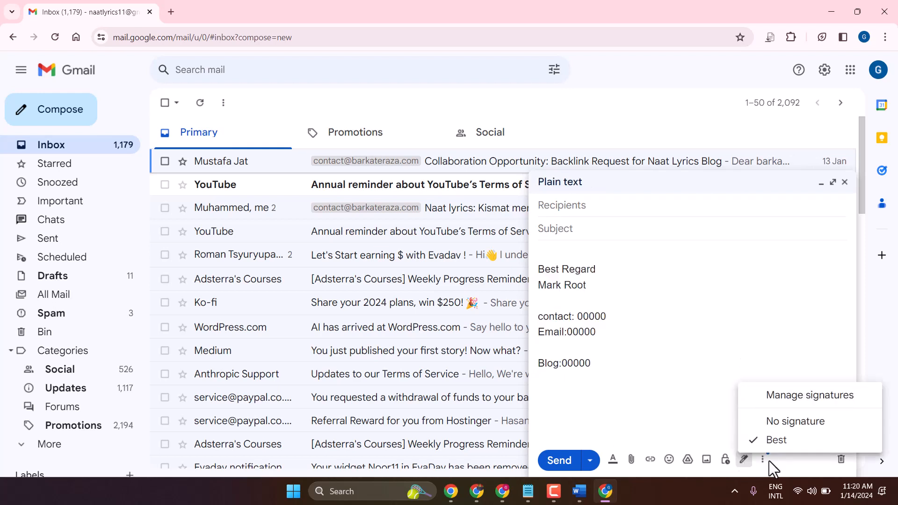
left_click(767, 442)
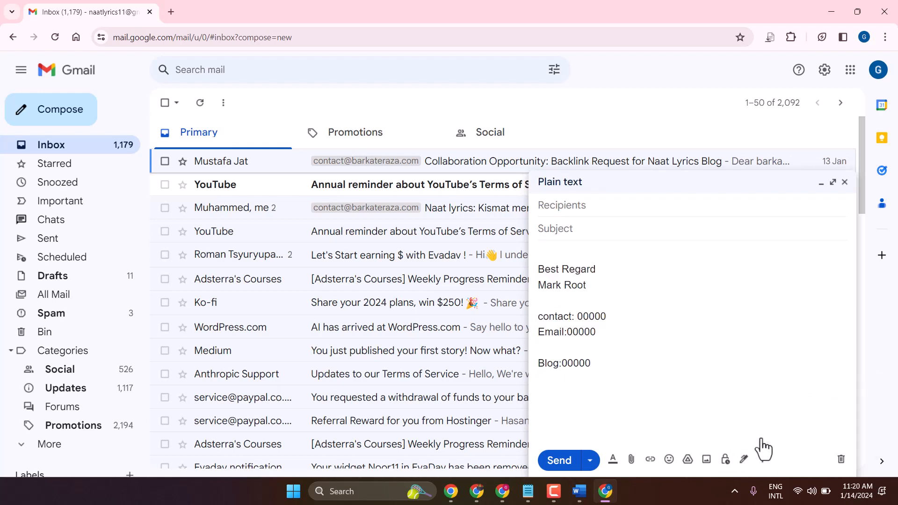